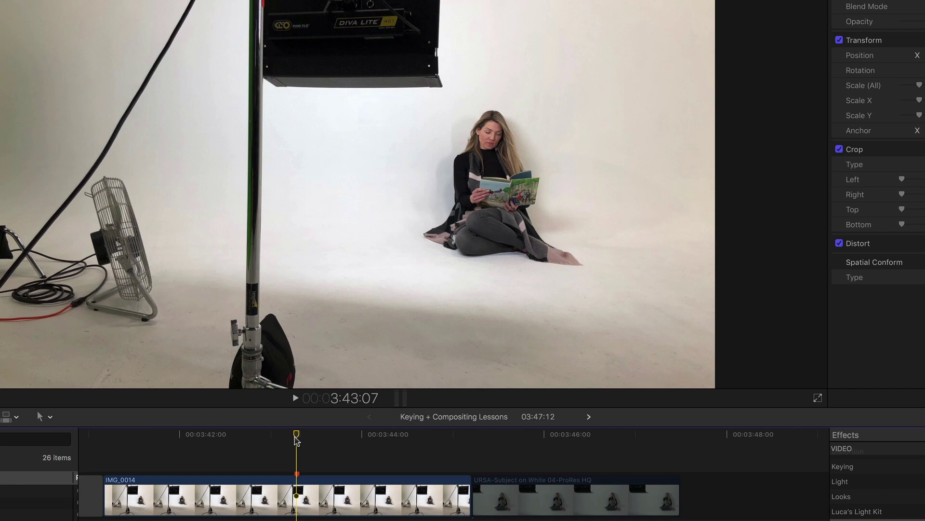
Scrub past the curtain-room footage, then select the URSA Subject on White clip
left_click_drag(297, 440, 499, 442)
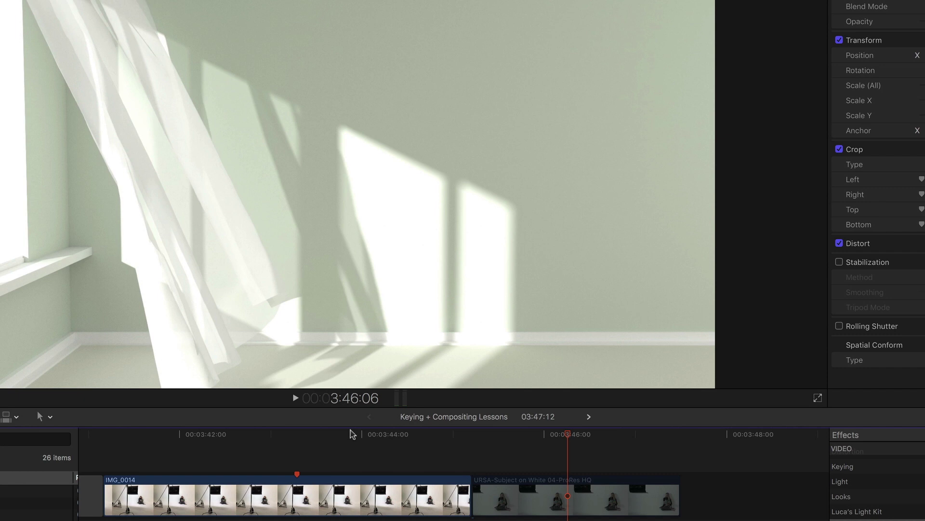
left_click_drag(353, 434, 296, 437)
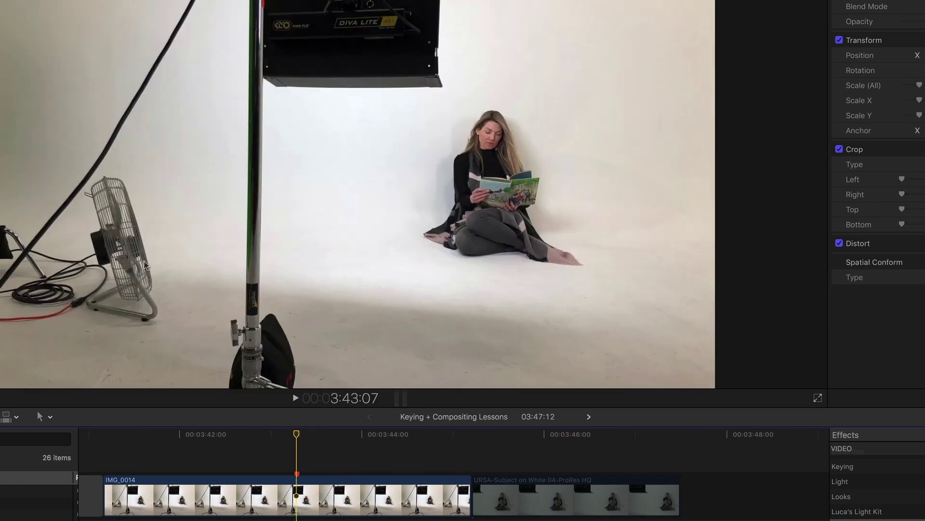
left_click(569, 437)
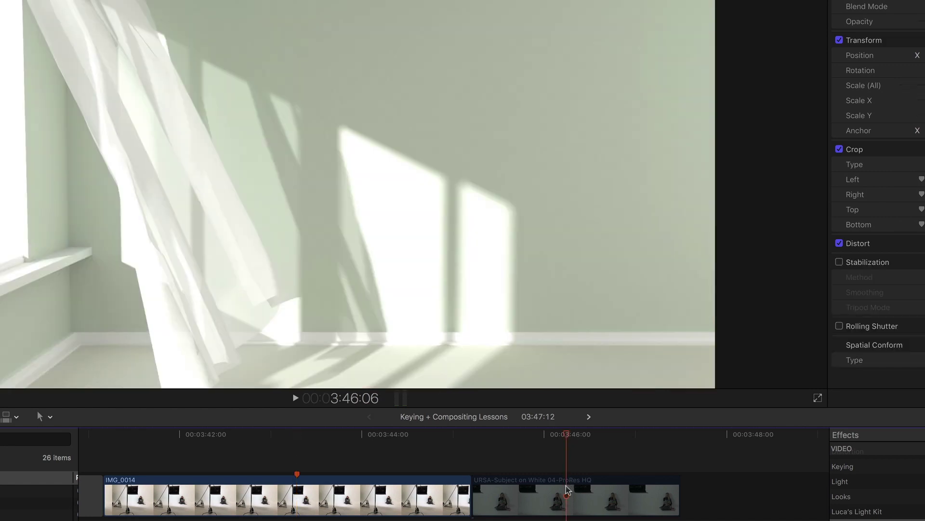
left_click(570, 484)
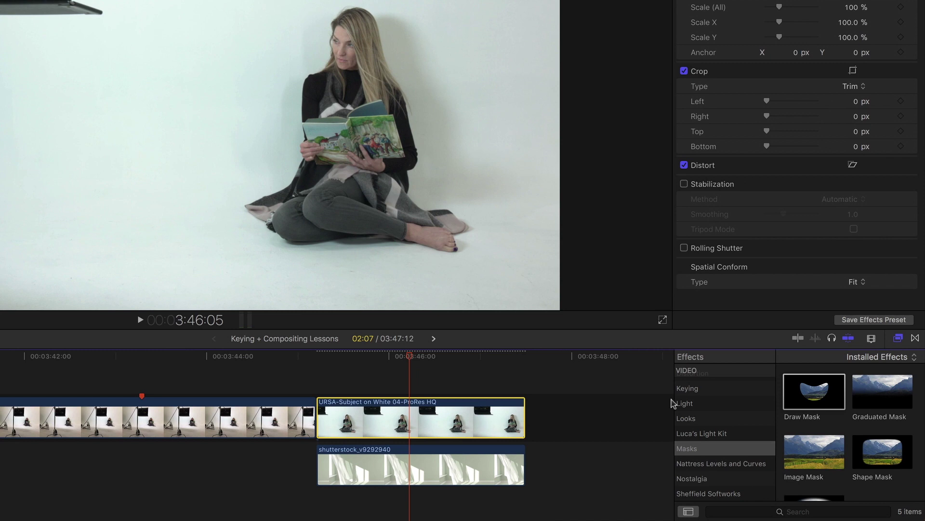
Show the Keying effects (Keyer, Luma Keyer) and step the playhead back one frame
left_click(692, 388)
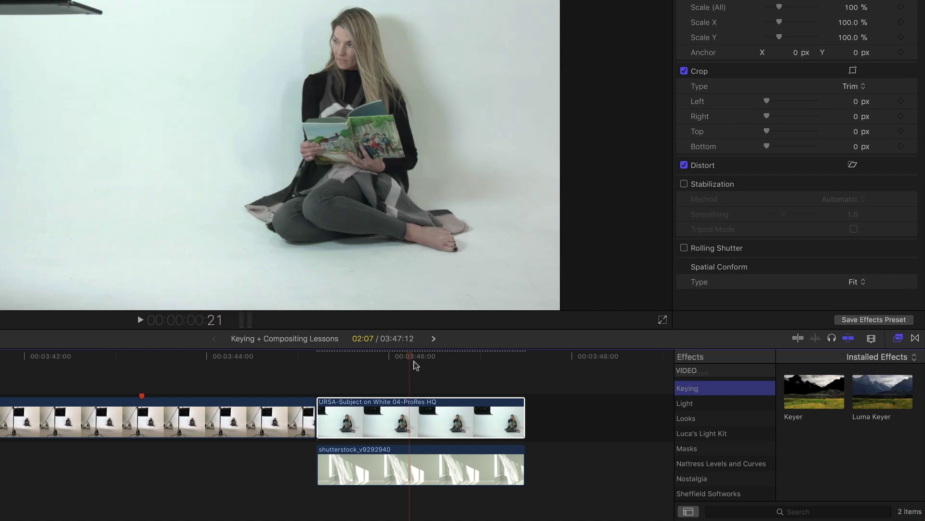
left_click(408, 359)
key("Left")
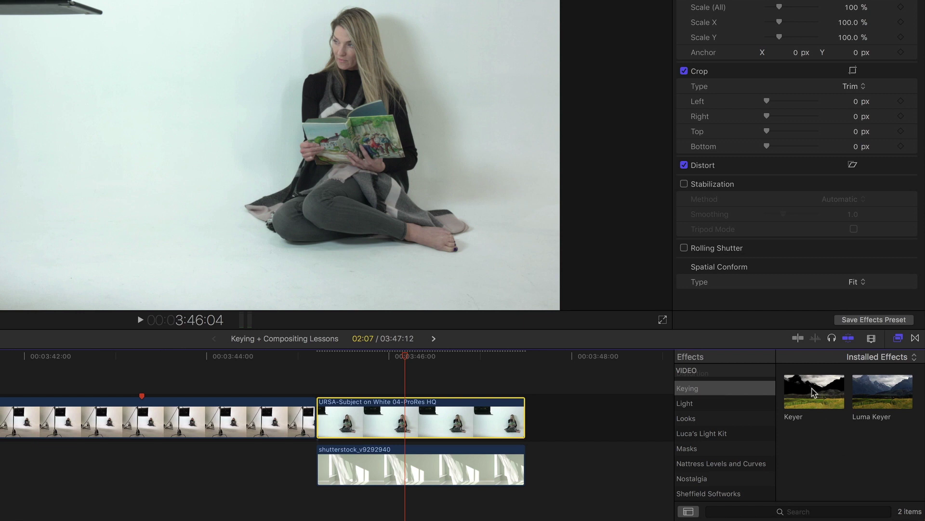
Apply Keyer to the URSA clip, disable the shutterstock background clip, and view the matte
left_click_drag(813, 392, 399, 417)
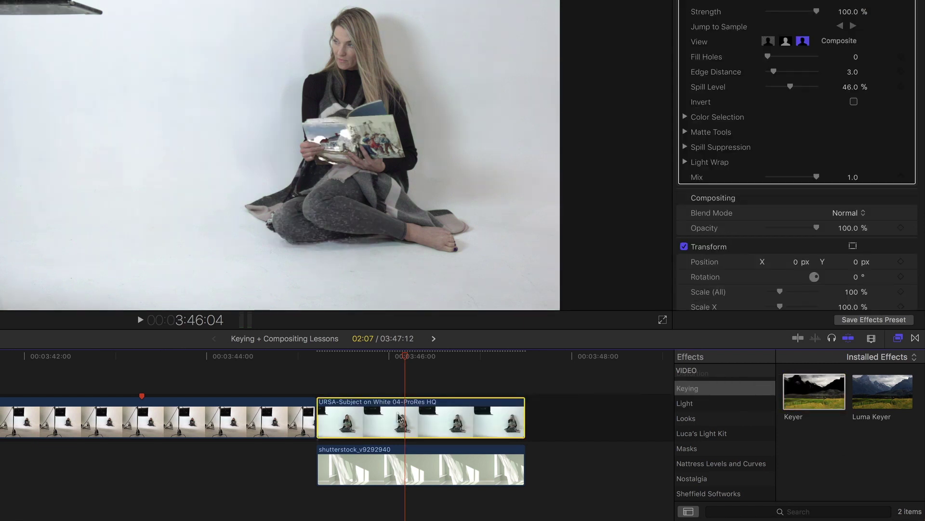
left_click(403, 458)
key("v")
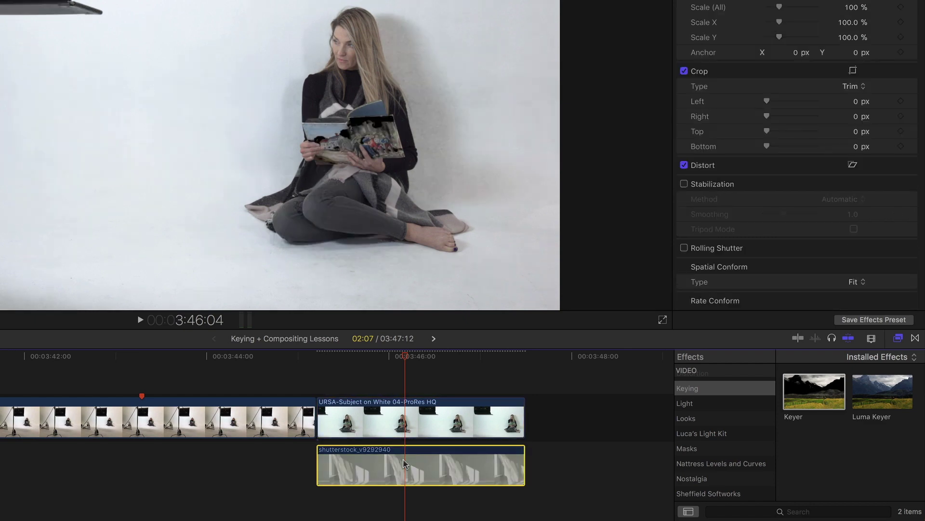
left_click(408, 420)
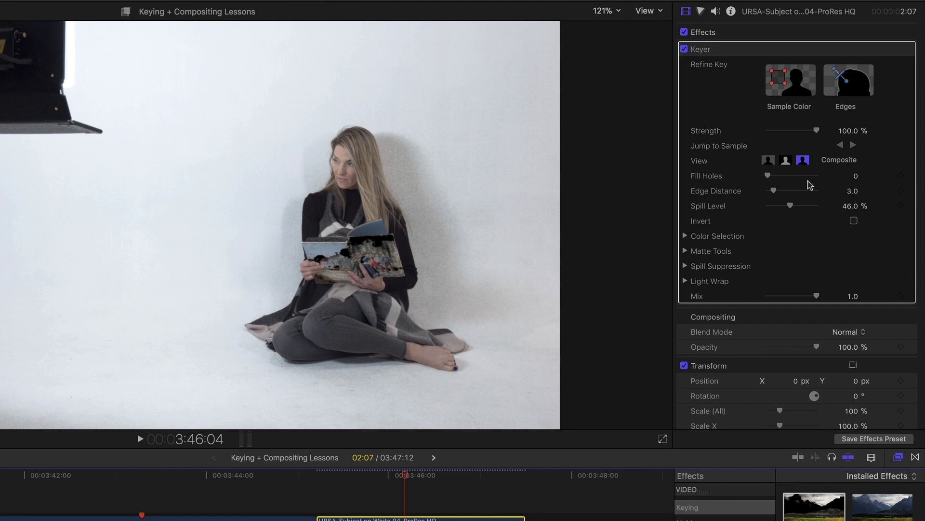
left_click(785, 160)
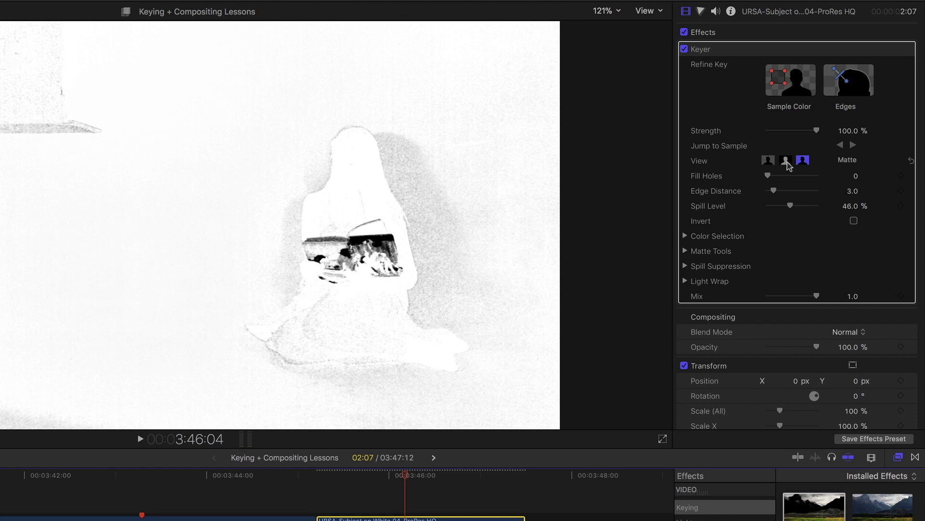
Switch to Composite, set Keyer Strength to 0, and sample the white wall twice
left_click(768, 161)
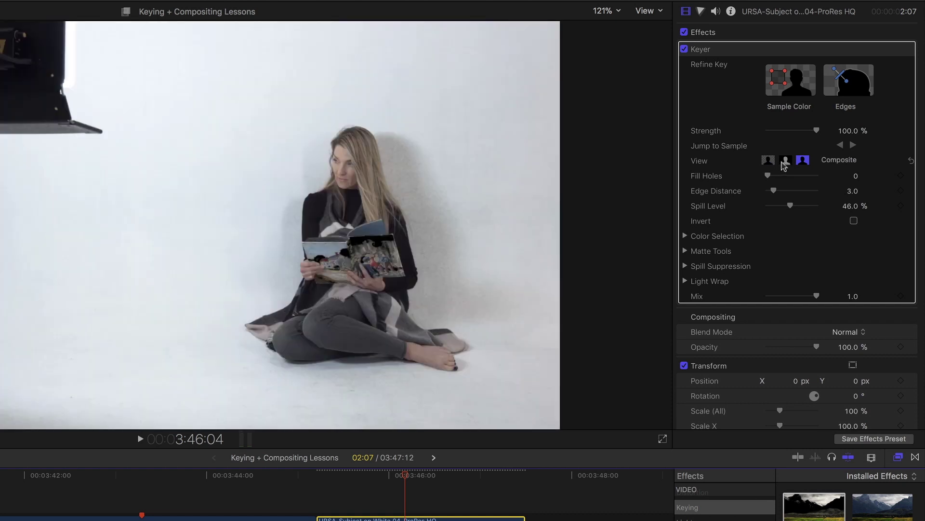
left_click_drag(815, 131, 757, 131)
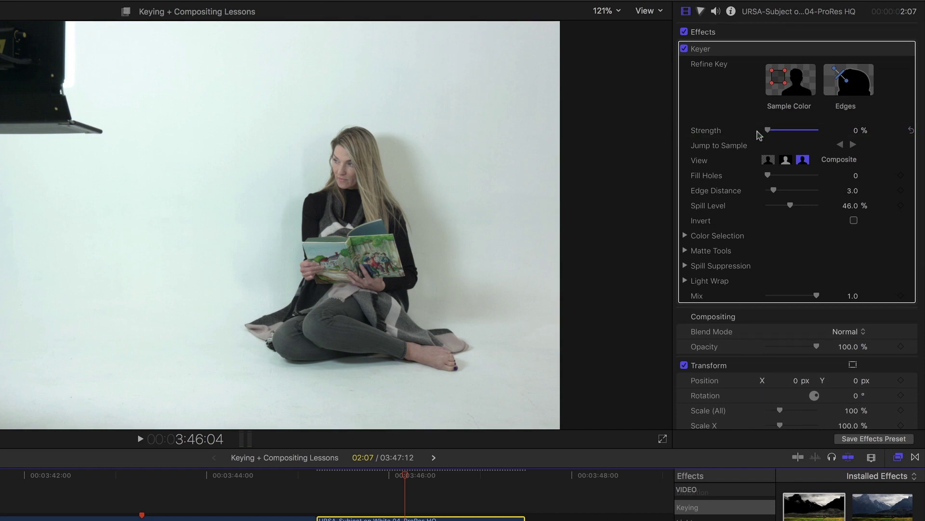
left_click(783, 81)
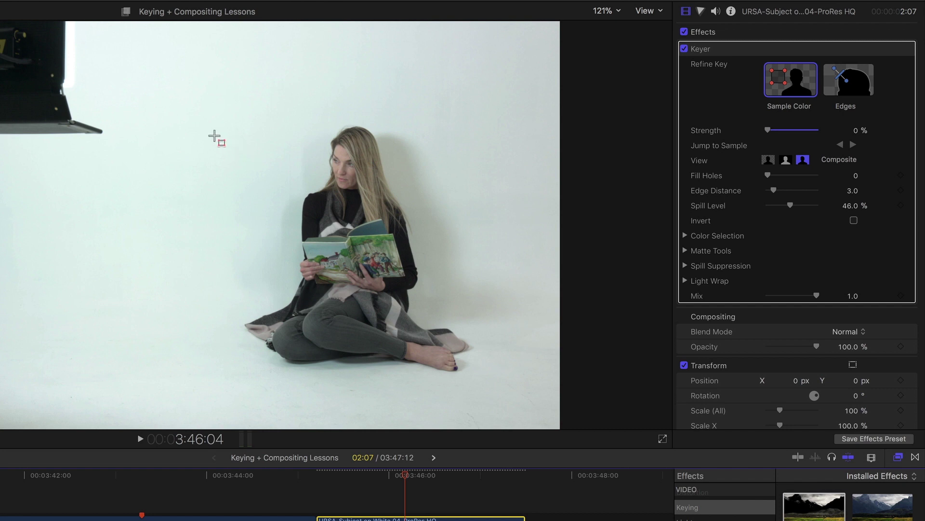
left_click_drag(215, 136, 223, 147)
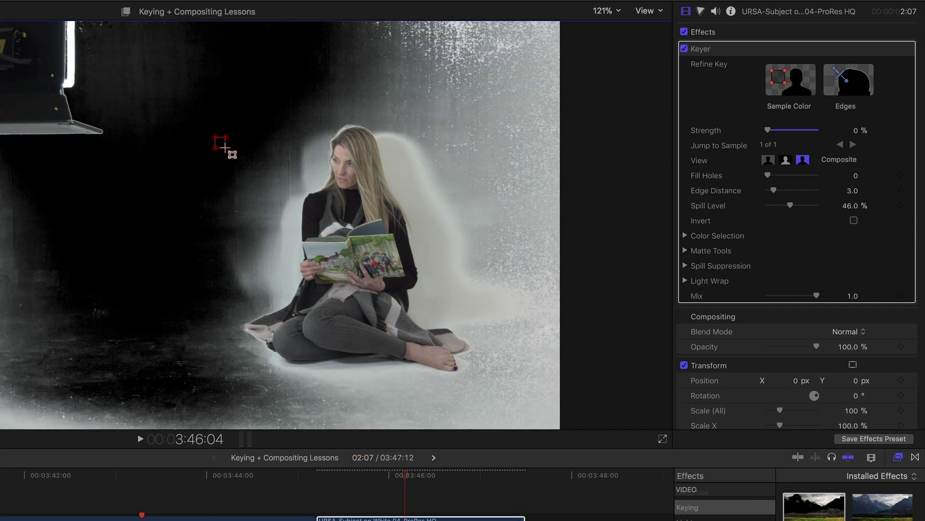
left_click(776, 79)
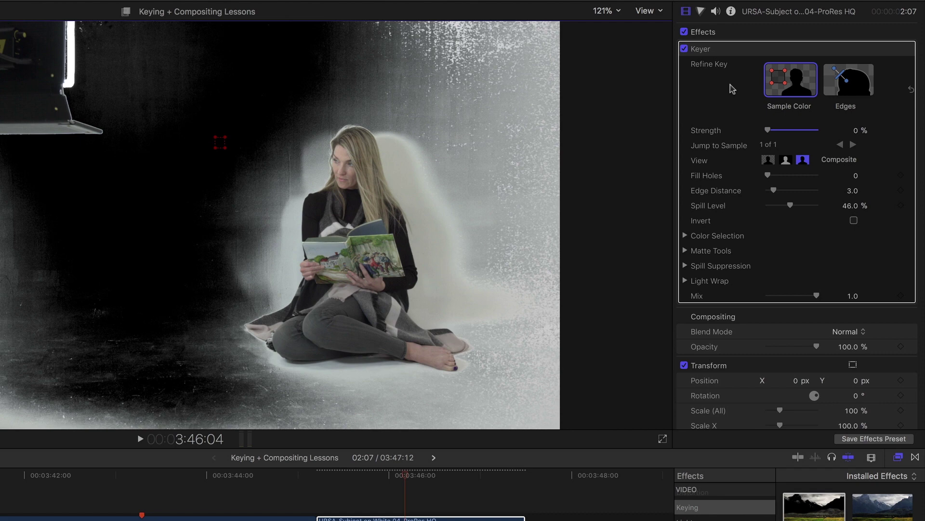
left_click_drag(446, 96, 481, 141)
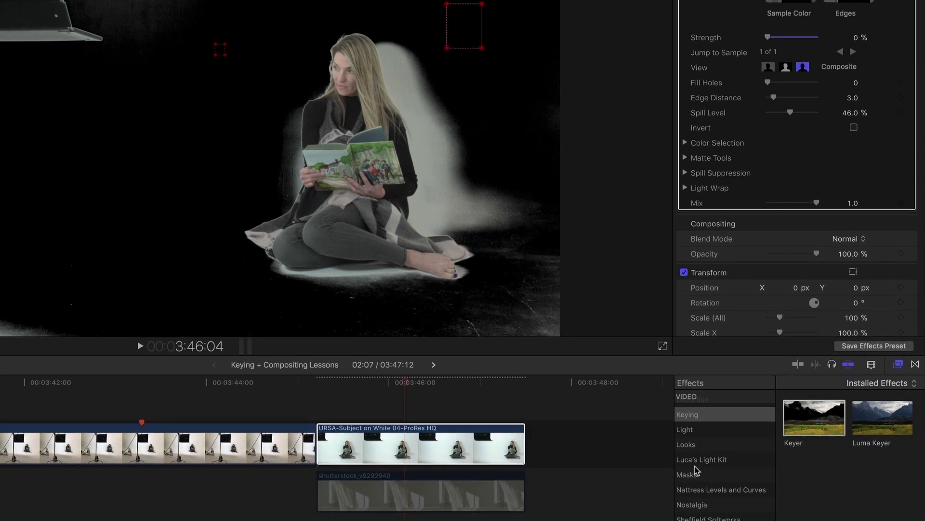
Apply Draw Mask to the URSA clip and set the viewer zoom to 100%
left_click(696, 472)
left_click_drag(815, 428, 418, 450)
left_click(603, 10)
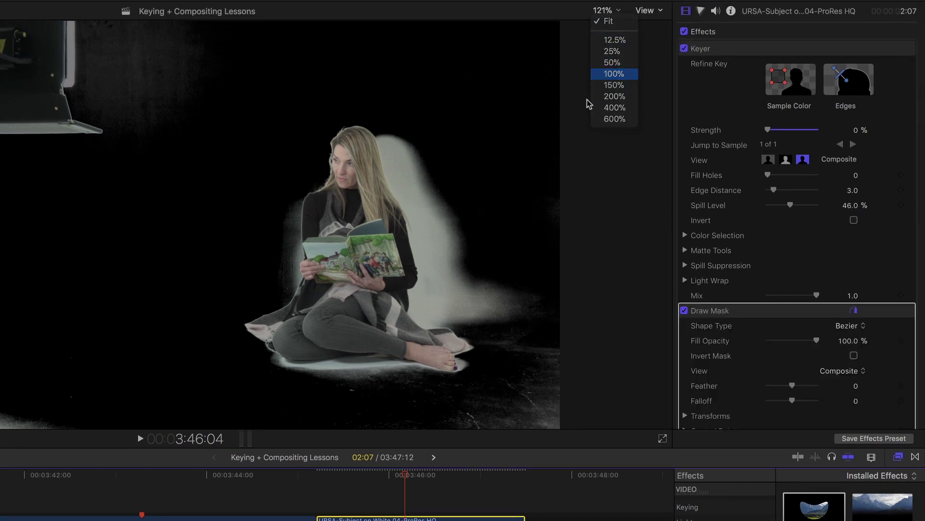
key("Return")
left_click(304, 372)
Trace curved mask points around the woman, close the shape, and raise Feather to 58
left_click_drag(213, 318, 213, 302)
left_click_drag(252, 241, 256, 226)
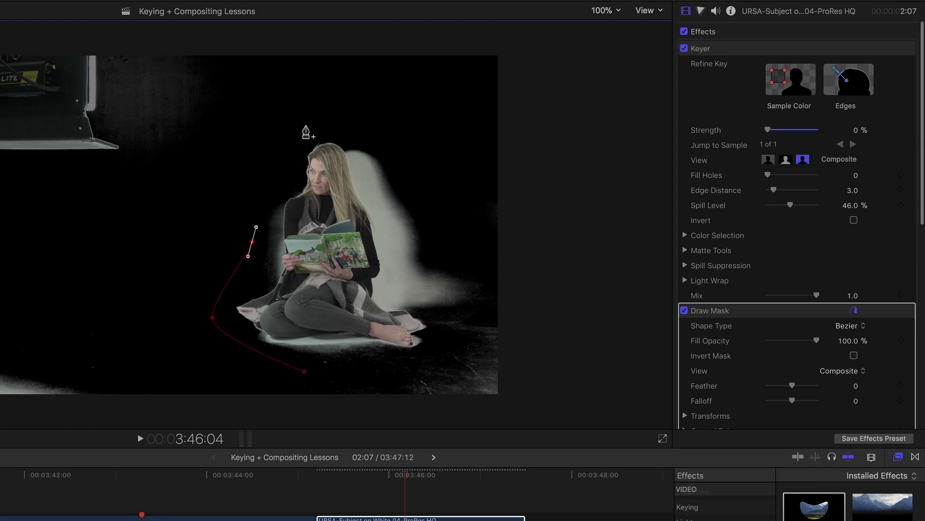
left_click_drag(306, 129, 339, 130)
left_click_drag(427, 170, 438, 195)
left_click_drag(485, 275, 486, 288)
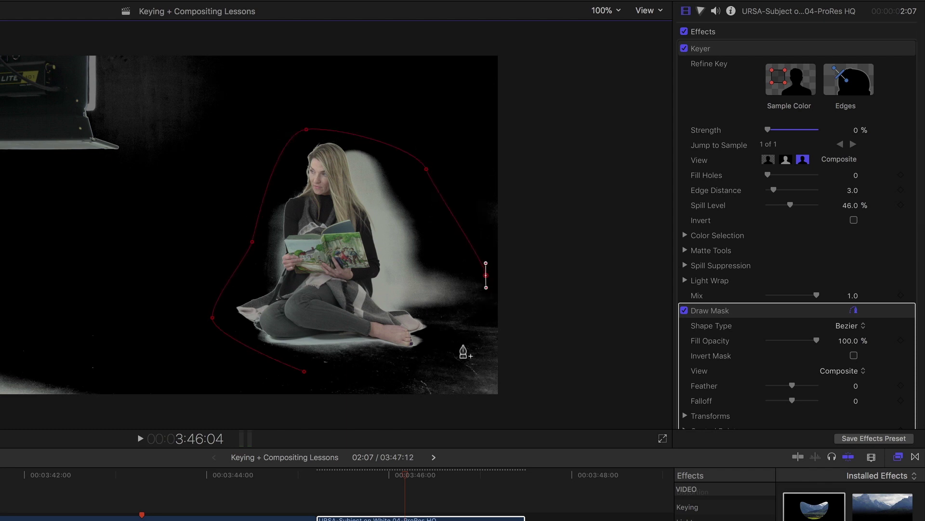
left_click(460, 345)
left_click(304, 371)
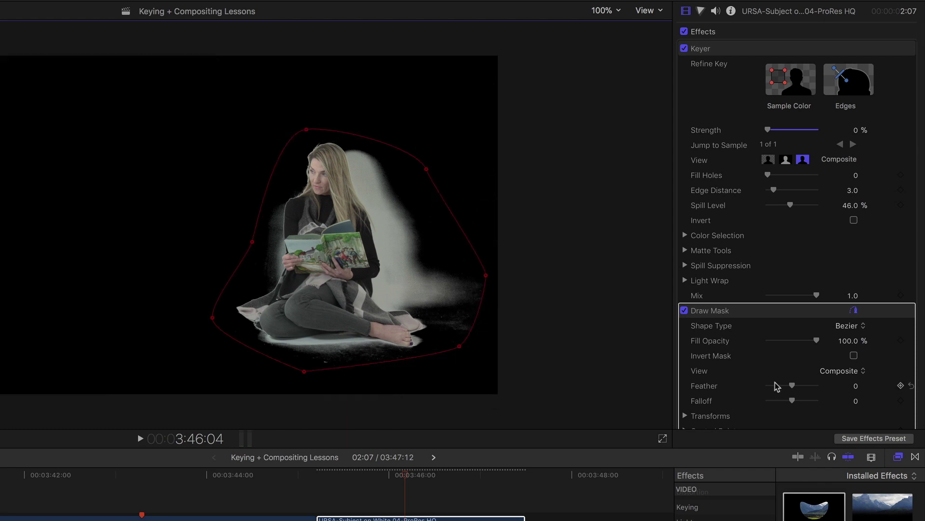
left_click_drag(802, 388, 807, 388)
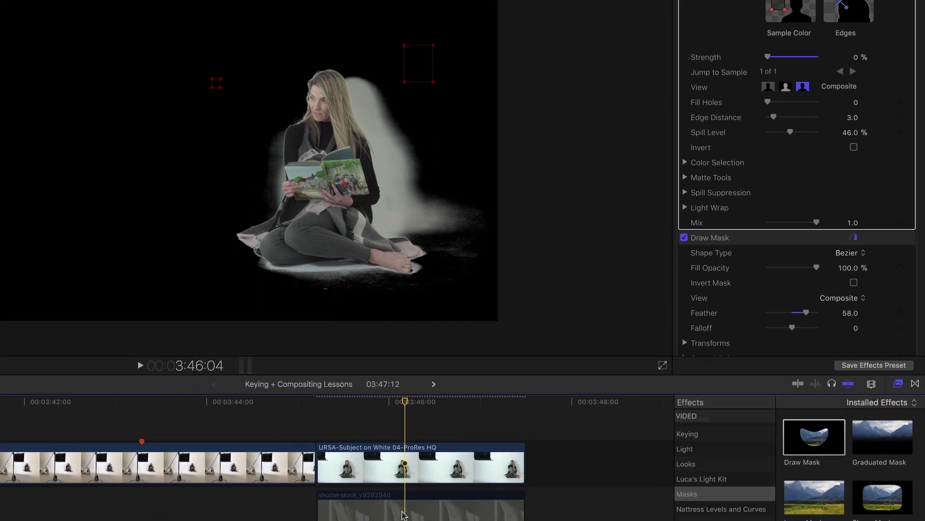
Re-enable the shutterstock background clip and reselect the subject clip
left_click(404, 470)
key("v")
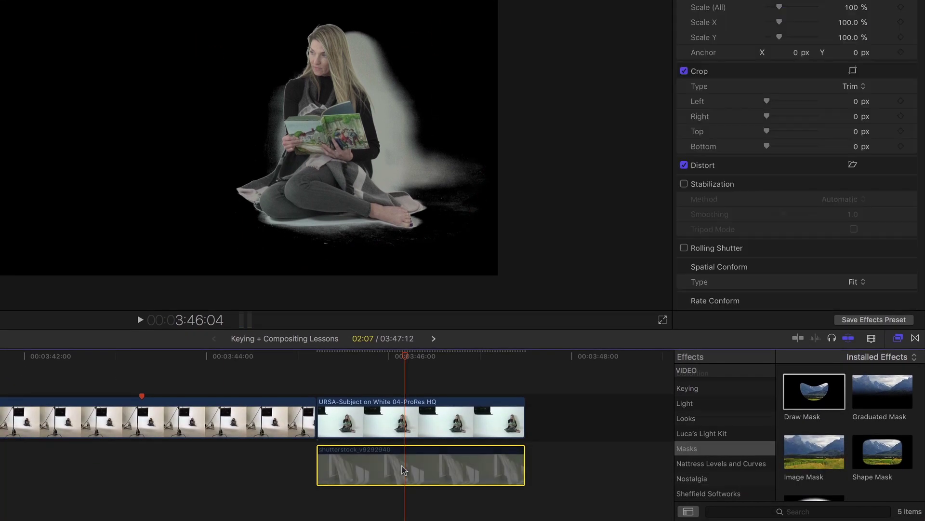
left_click(408, 417)
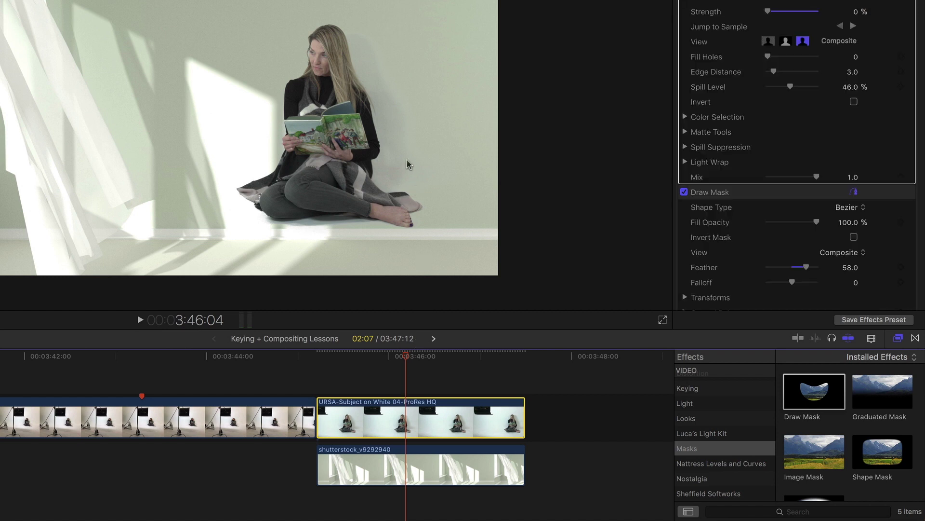
Position the keyed woman at X 170.5 px, Y -158.4 px, scrubbing to check placement
scroll(789, 155, "down", 5)
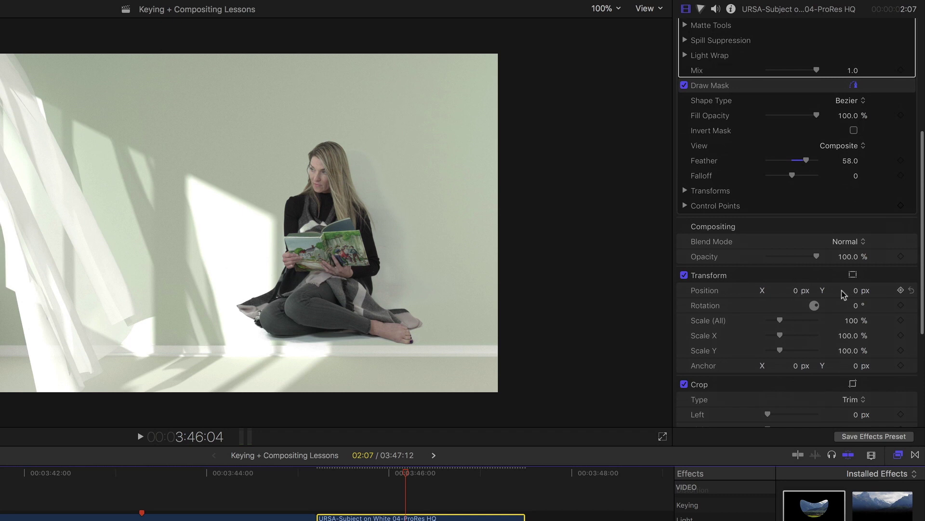
left_click_drag(843, 285, 795, 288)
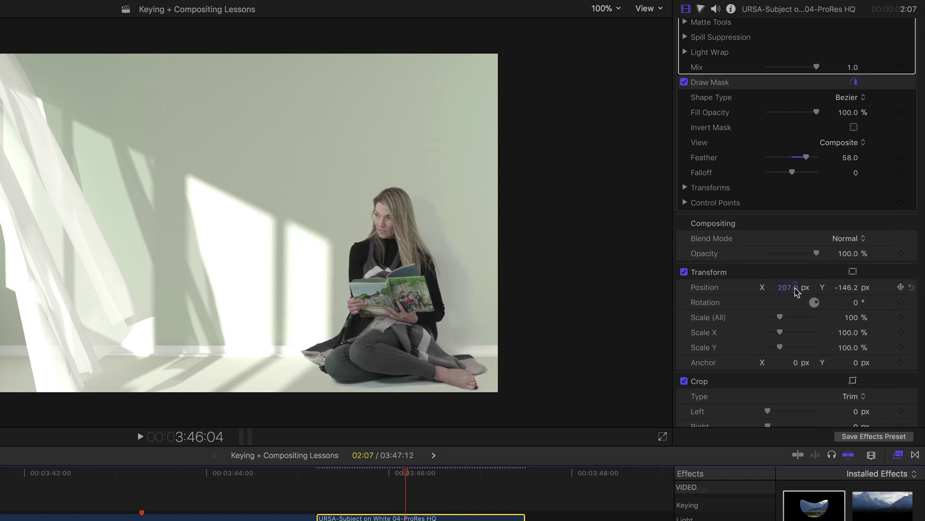
left_click(356, 474)
left_click_drag(350, 476, 453, 488)
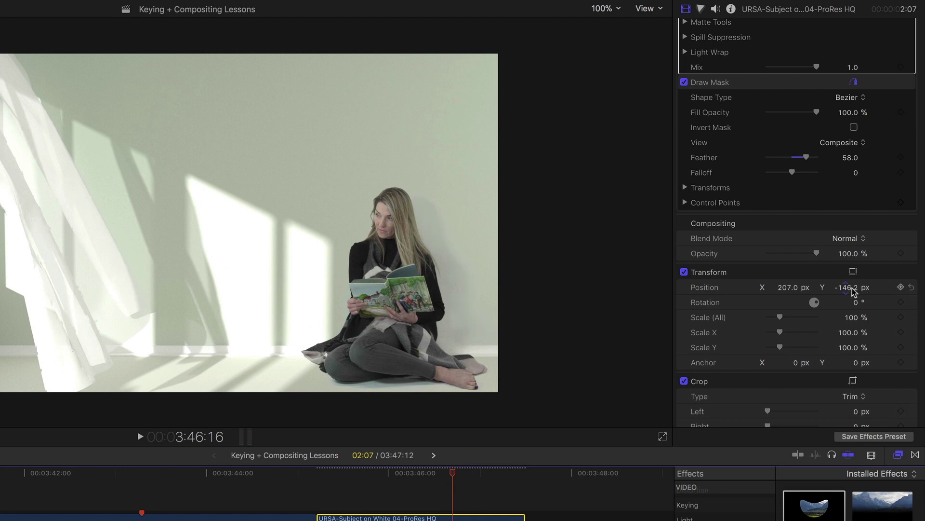
left_click_drag(787, 288, 787, 287)
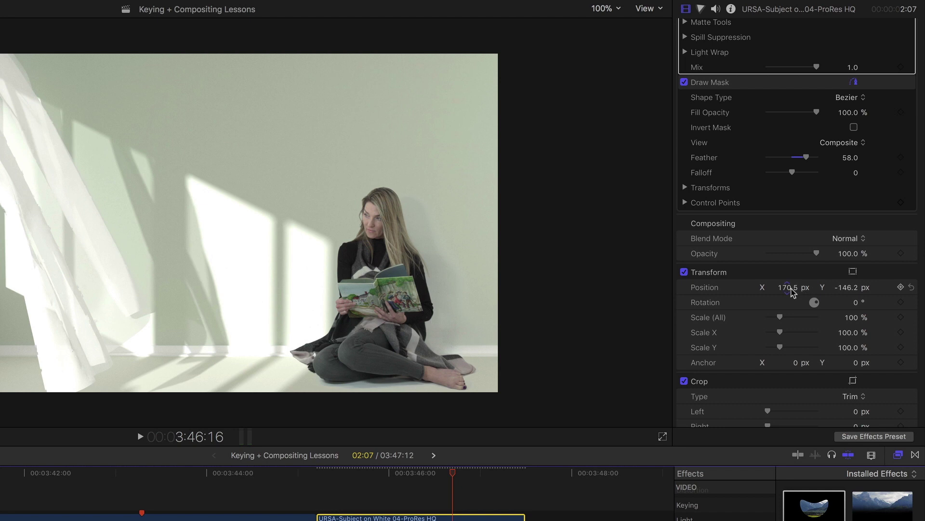
left_click_drag(845, 288, 846, 287)
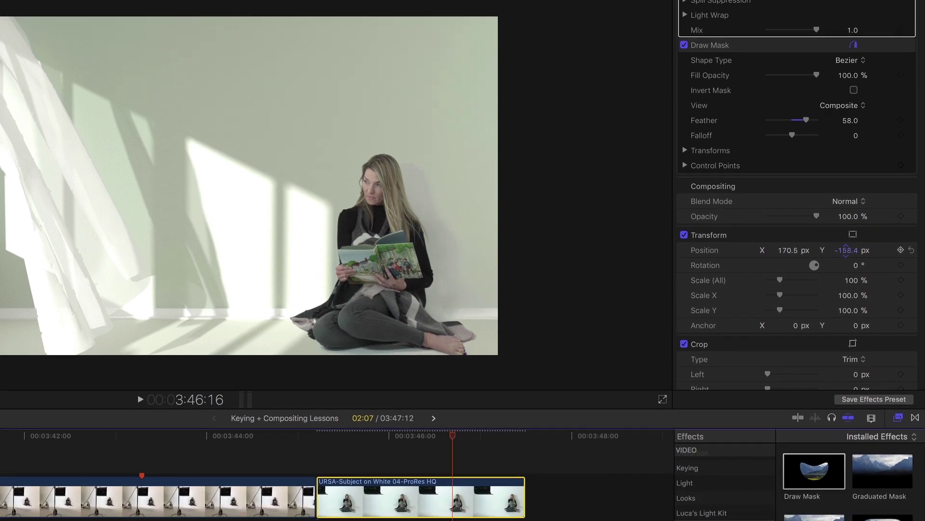
Duplicate the woman clip as a connected clip above and select the upper copy
key("super+c")
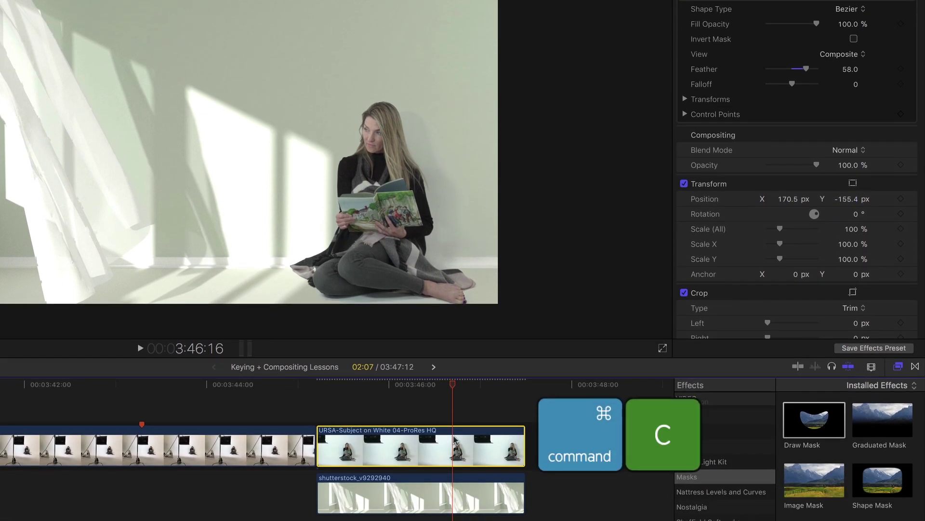
key("Up")
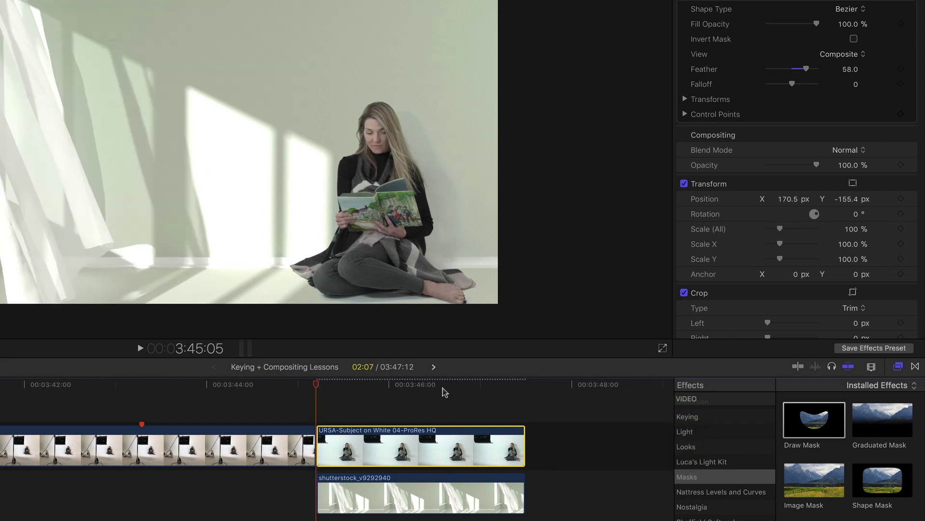
key("alt+v")
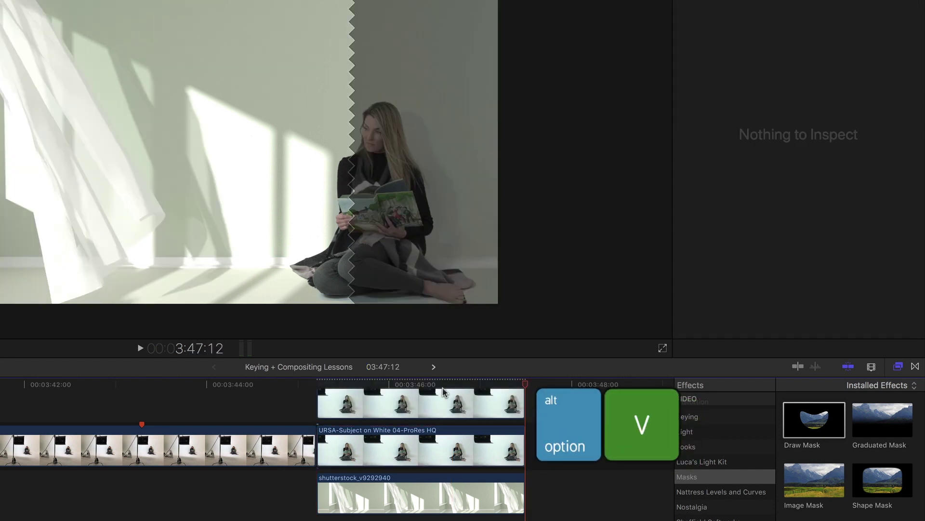
left_click(418, 385)
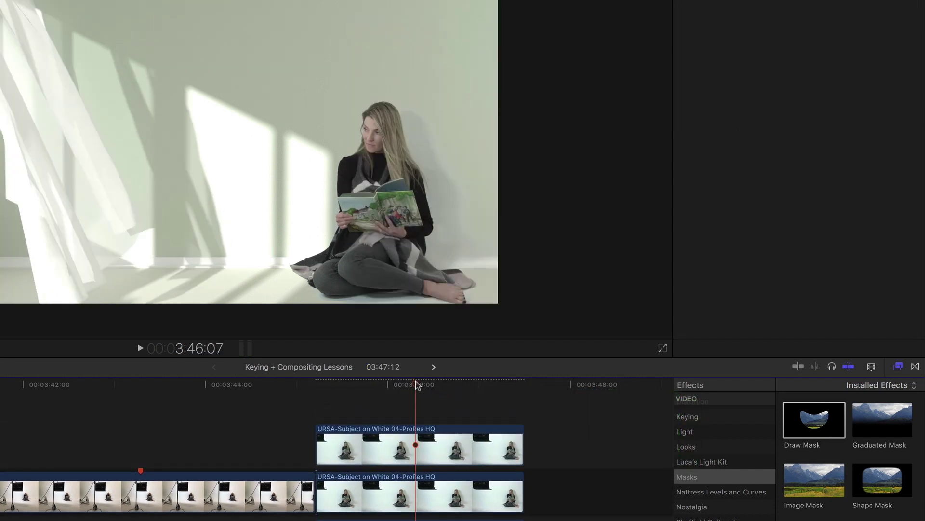
left_click(419, 436)
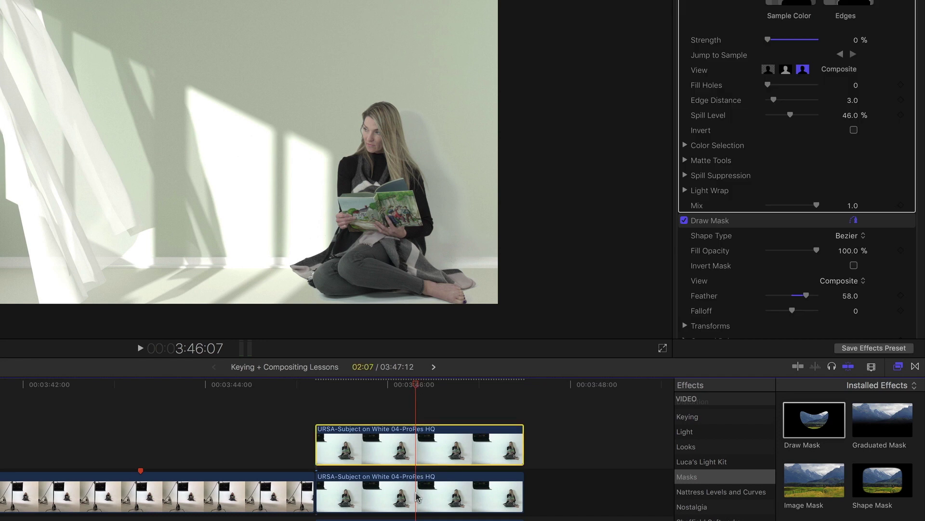
Add a closed four-point Draw Mask around her knee on the copy, feathered to 36
left_click_drag(814, 426, 432, 456)
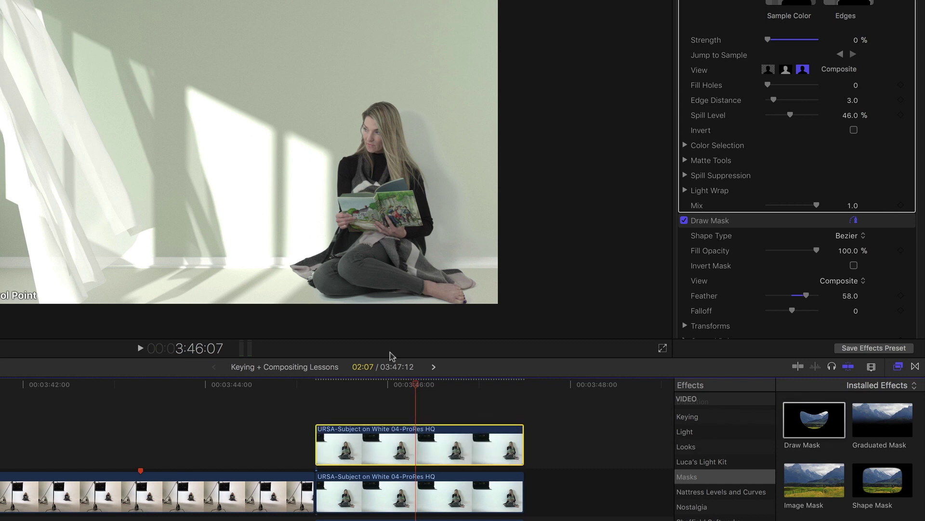
left_click(329, 225)
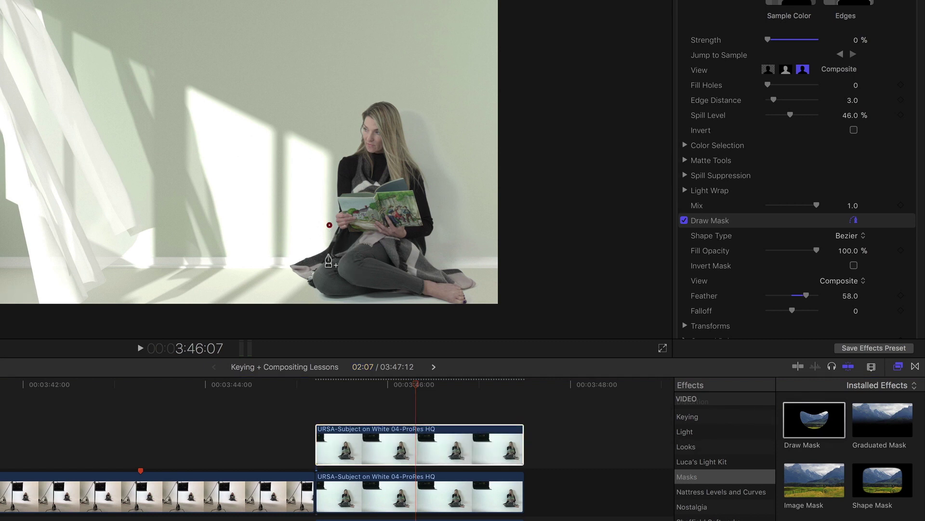
left_click(327, 267)
left_click(298, 290)
left_click(273, 260)
left_click(329, 225)
scroll(774, 269, "down", 8)
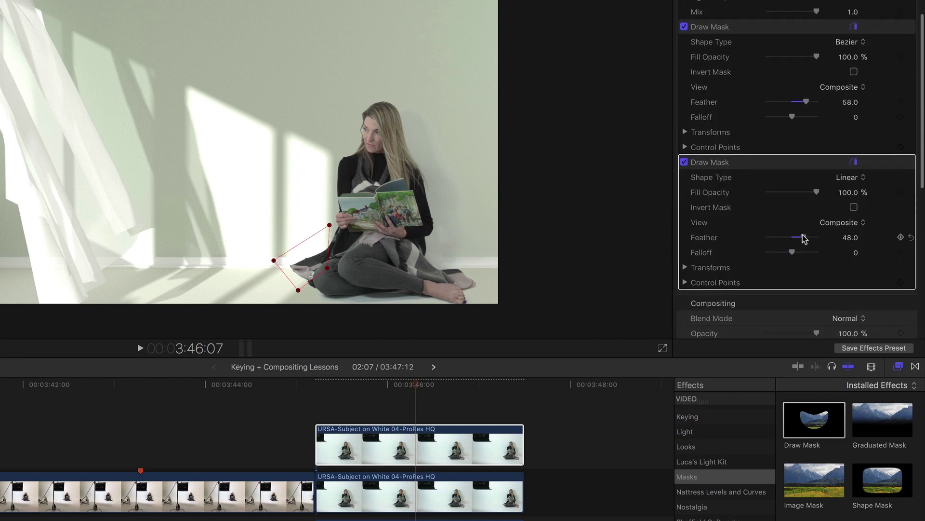
left_click_drag(802, 234, 806, 235)
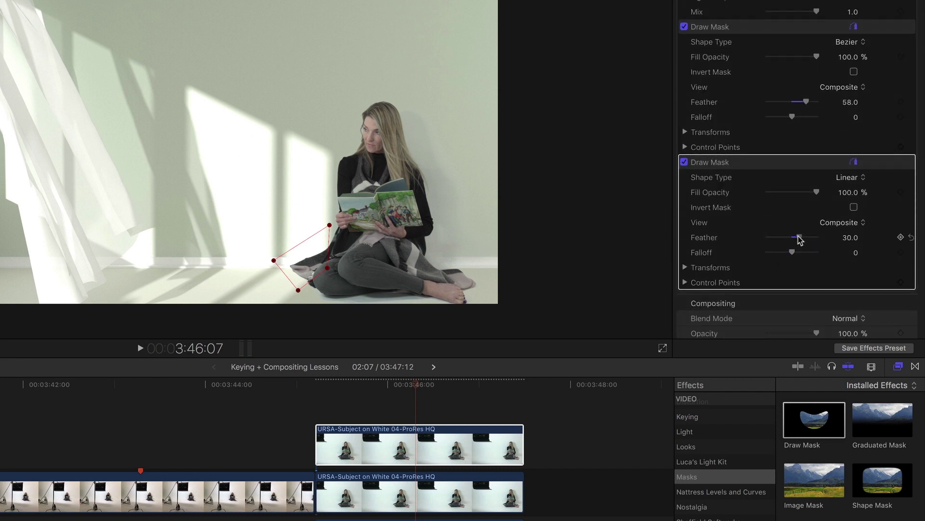
left_click(416, 441)
key("super+6")
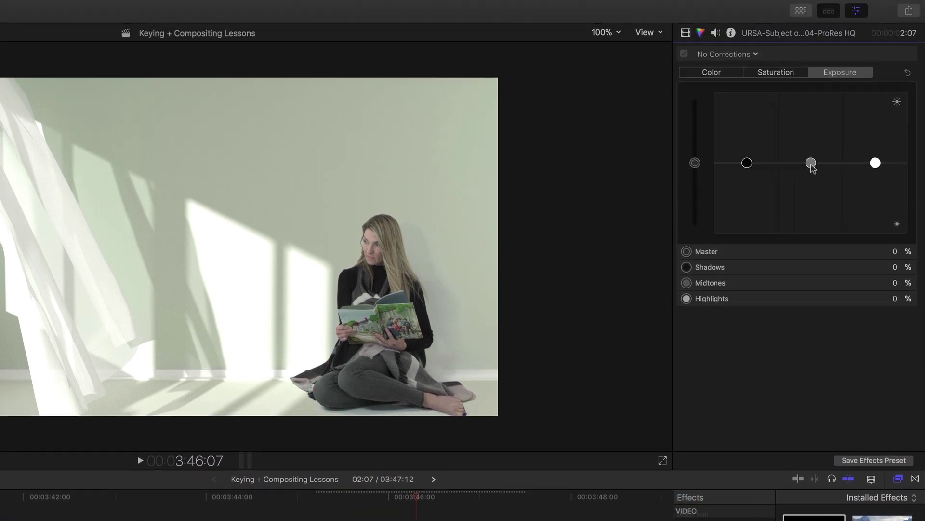
Set the masked copy's exposure to Highlights 70%, Midtones 8%, Shadows -3%
left_click_drag(812, 164, 811, 154)
left_click_drag(875, 162, 875, 113)
left_click_drag(747, 162, 747, 165)
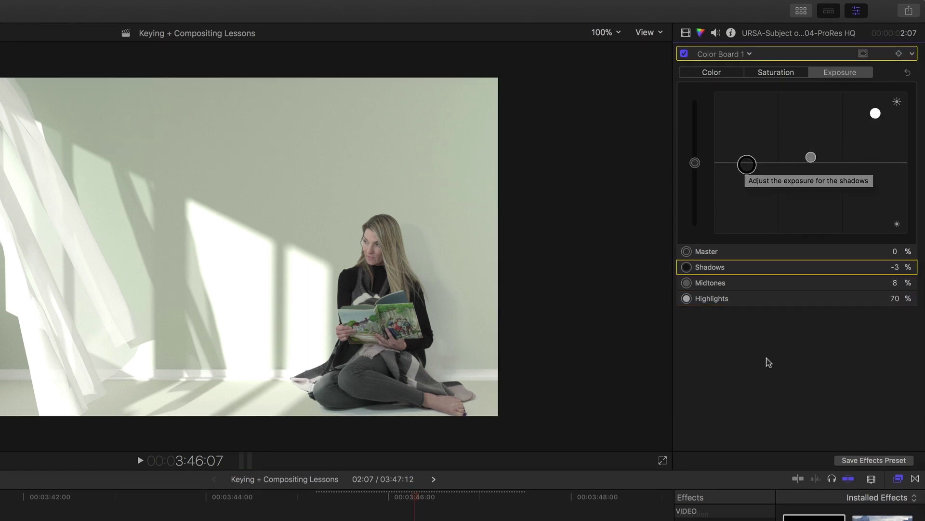
Nudge a point of the second Draw Mask, then play back the composite from earlier
left_click(686, 33)
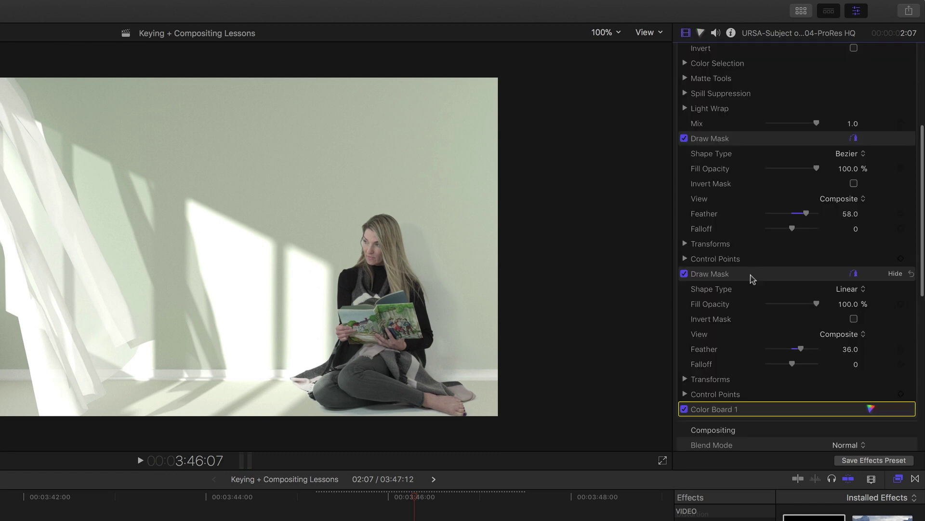
left_click(750, 275)
left_click(854, 275)
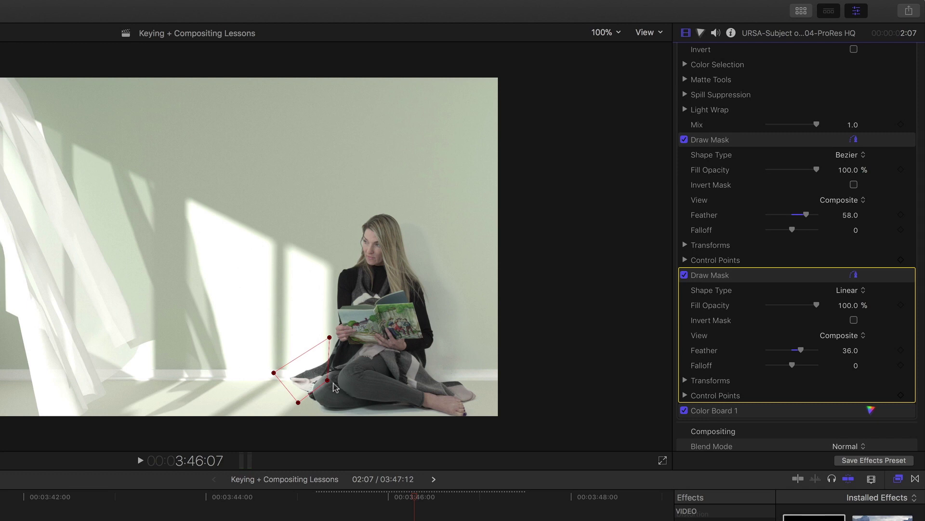
left_click_drag(330, 383, 324, 380)
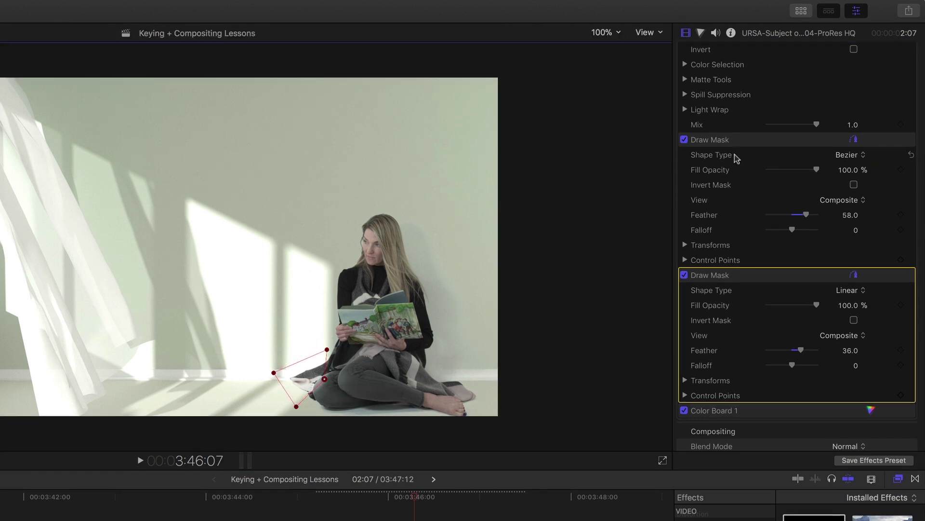
scroll(736, 159, "up", 5)
scroll(737, 159, "down", 2)
left_click(735, 72)
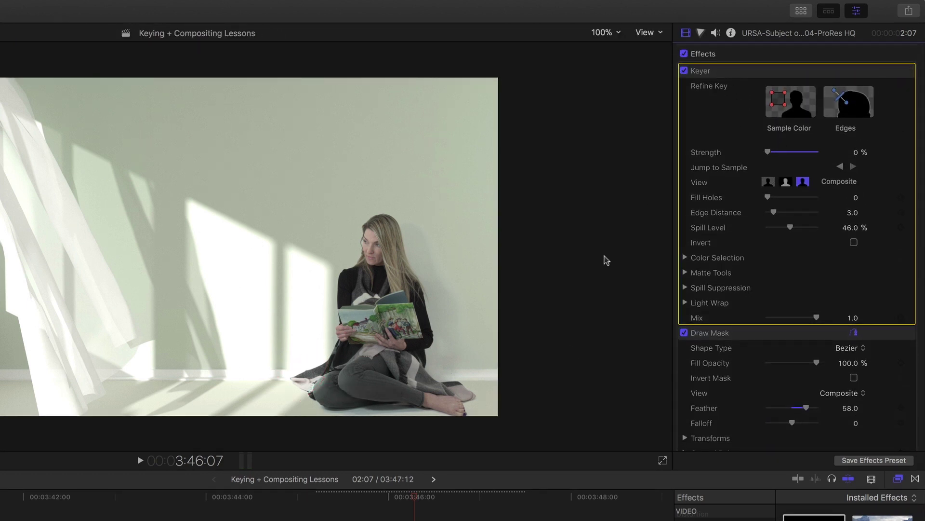
left_click(360, 496)
key("space")
key("space")
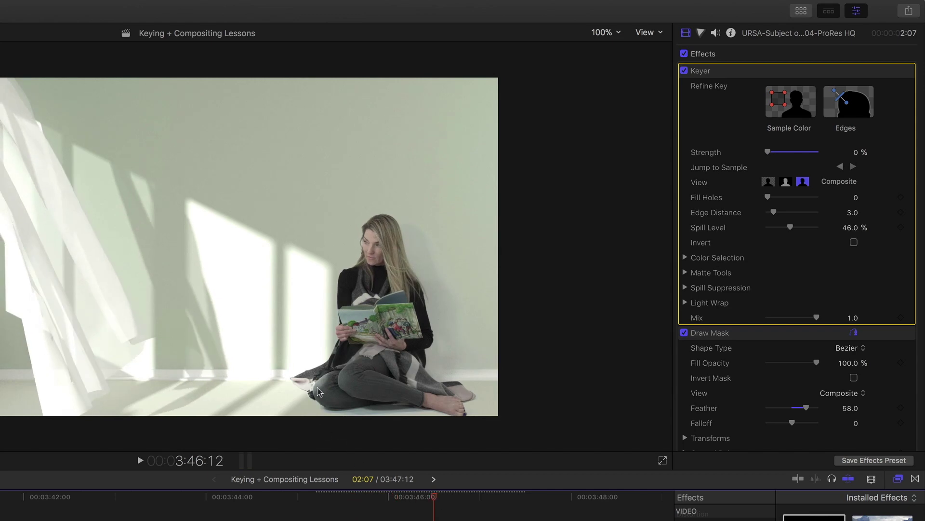